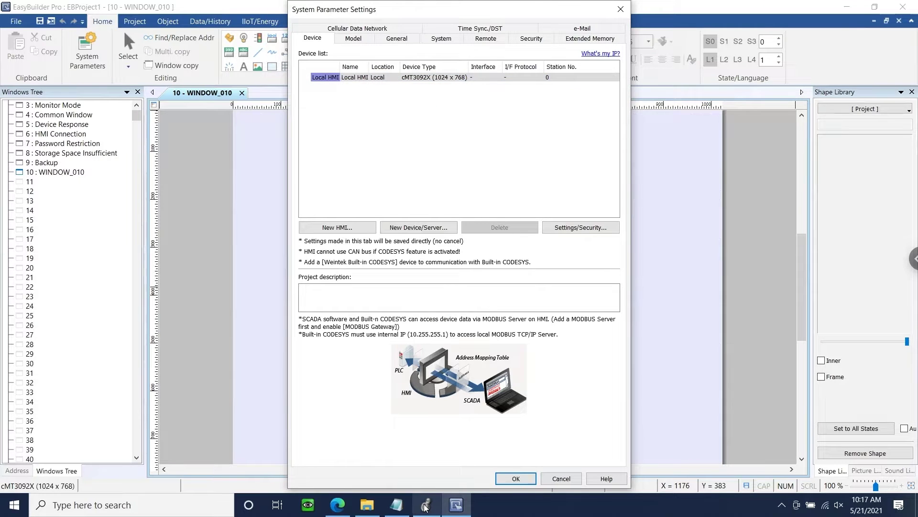
Step: Close and reopen the System Parameter Settings dialog
mouse_move(425, 506)
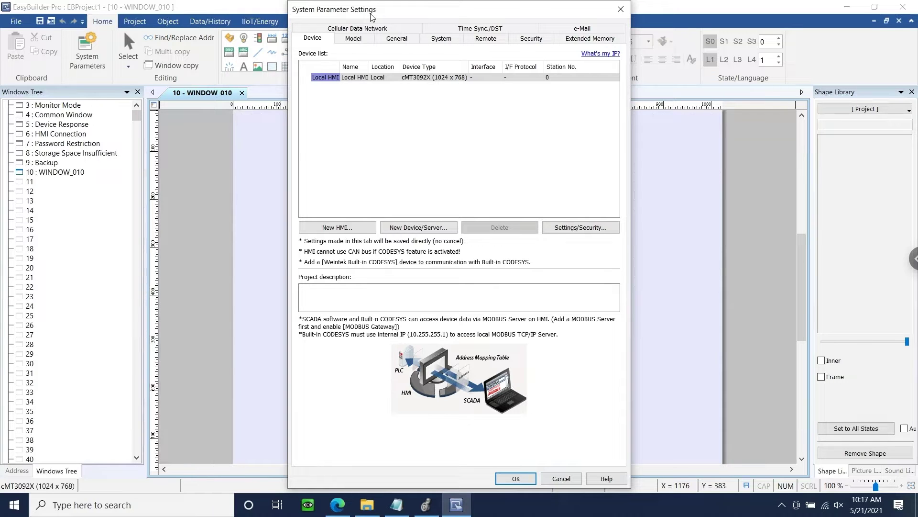
key("Return")
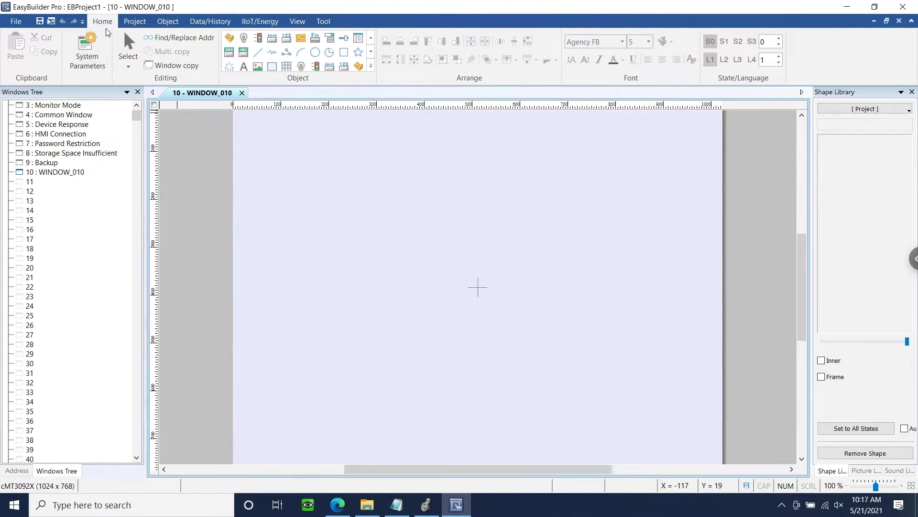
left_click(105, 48)
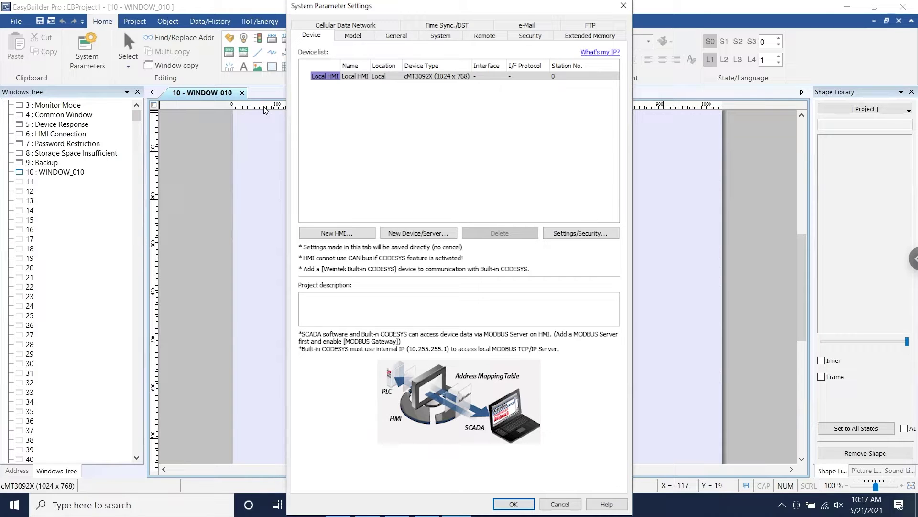
Step: Add a Rockwell CompactLogix Free Tag Names device at IP 192.168.1.150, then switch to Logix Designer
left_click(411, 233)
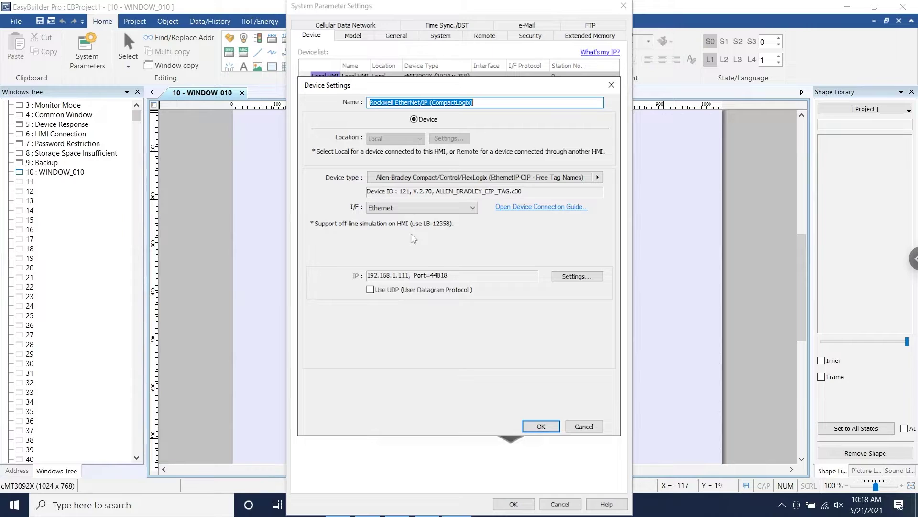
left_click(406, 182)
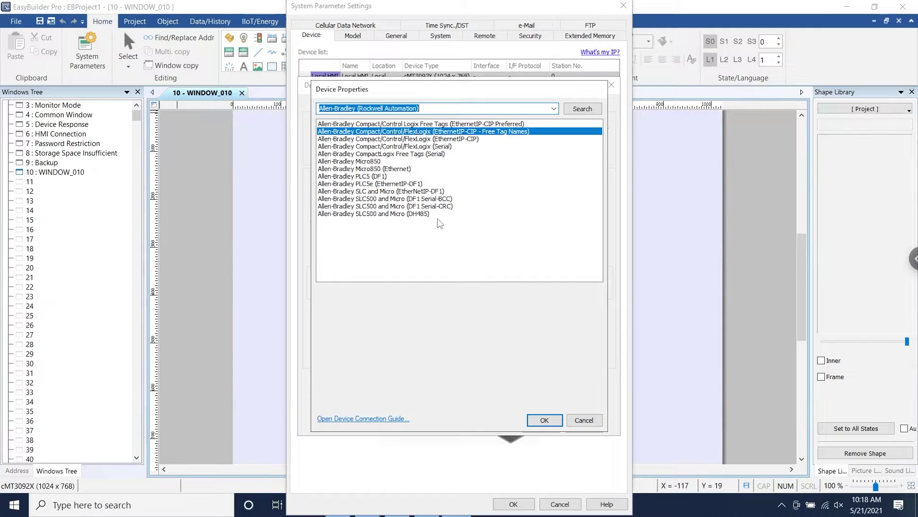
left_click(545, 421)
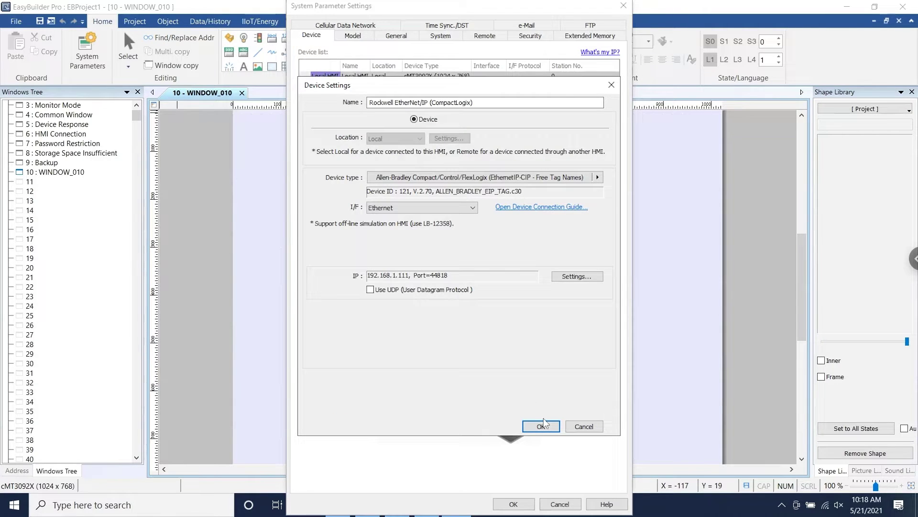
left_click(578, 277)
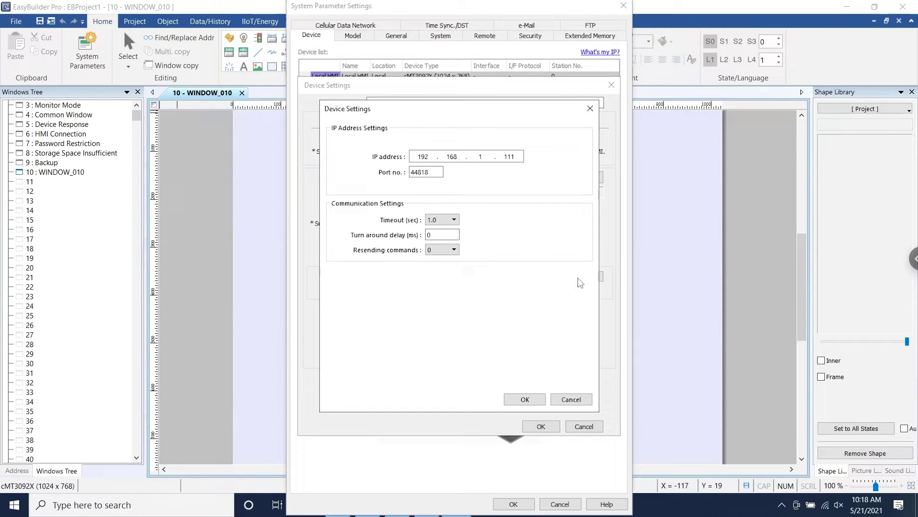
double_click(513, 156)
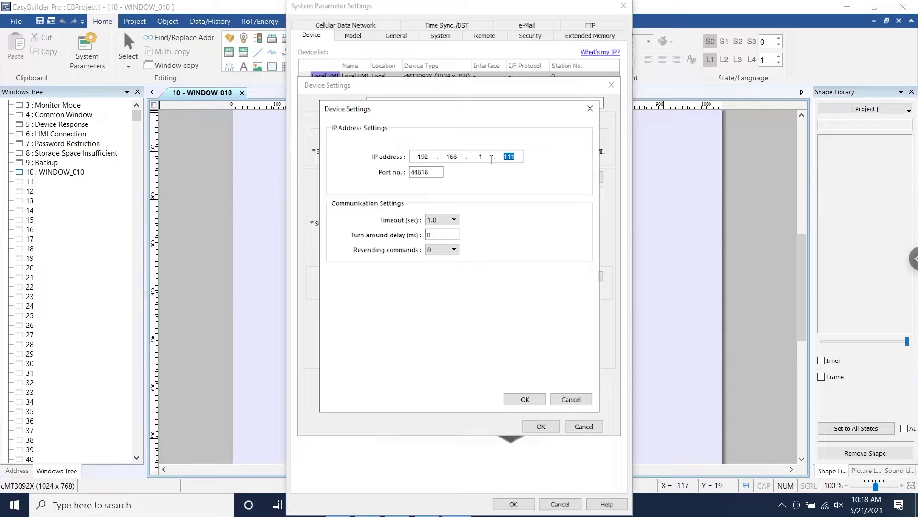
type("150")
left_click(526, 398)
key("alt+Tab")
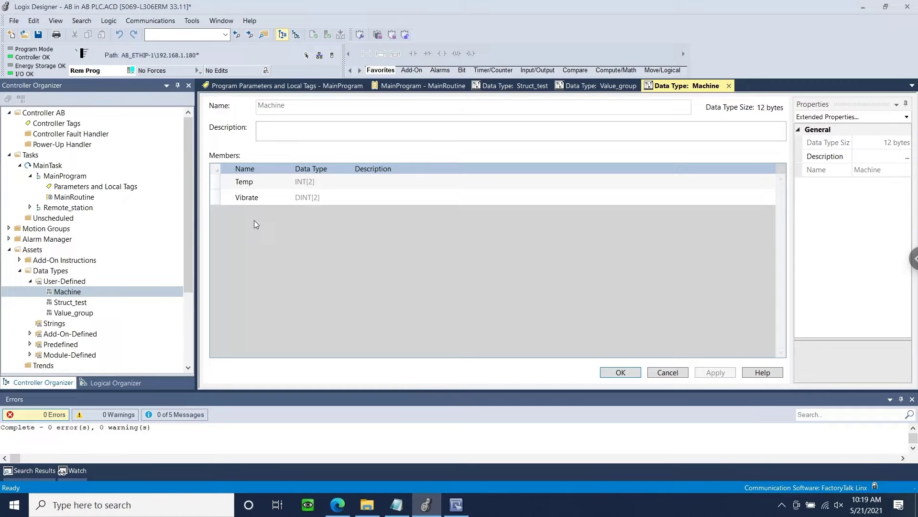
Step: Show MainProgram's local tags and scroll through myValue, UINT_Value and UDINT_Value
left_click(305, 86)
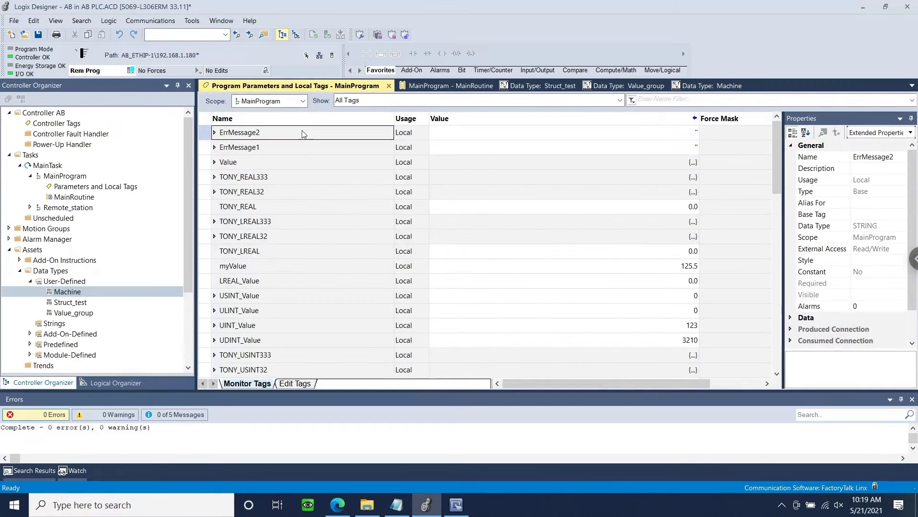
scroll(311, 200, "down", 12)
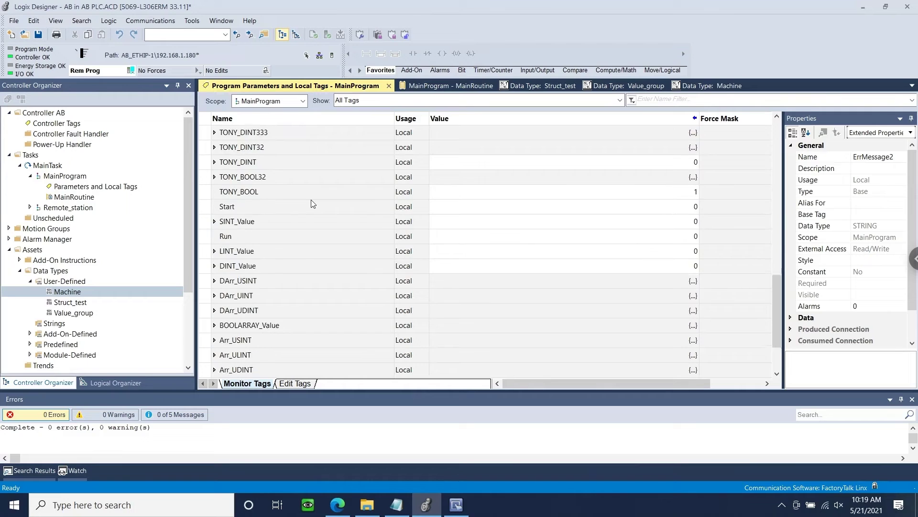
scroll(312, 203, "down", 2)
scroll(312, 203, "up", 14)
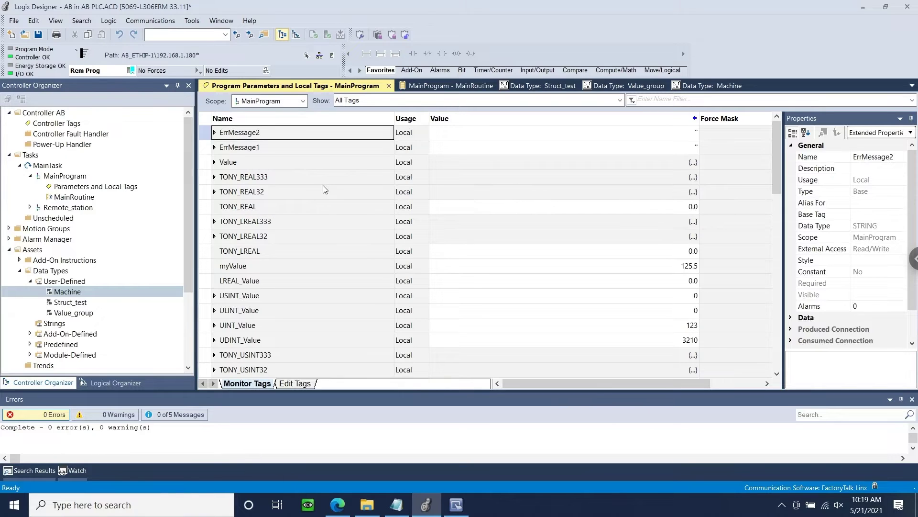
Step: Export the project as XML file Tags.L5X on the Desktop, replacing the old copy, then return to EasyBuilder
left_click(14, 21)
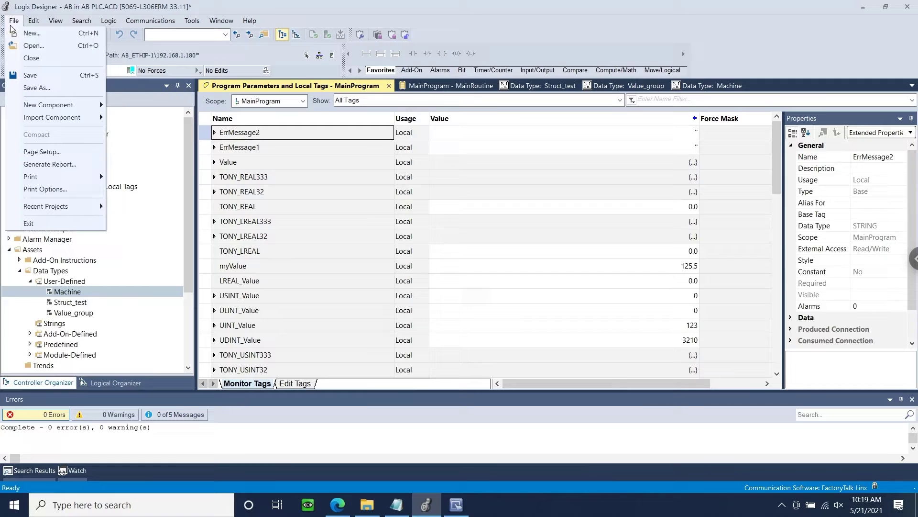
left_click(43, 91)
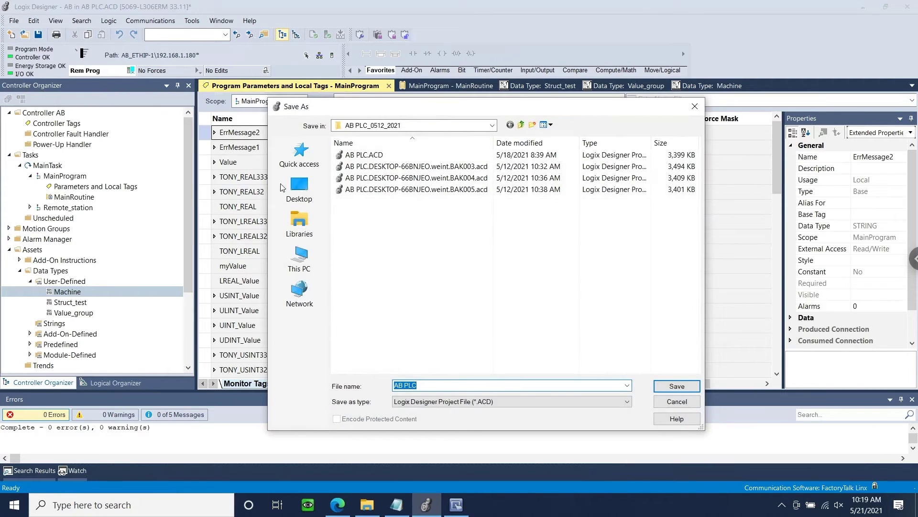
left_click(299, 186)
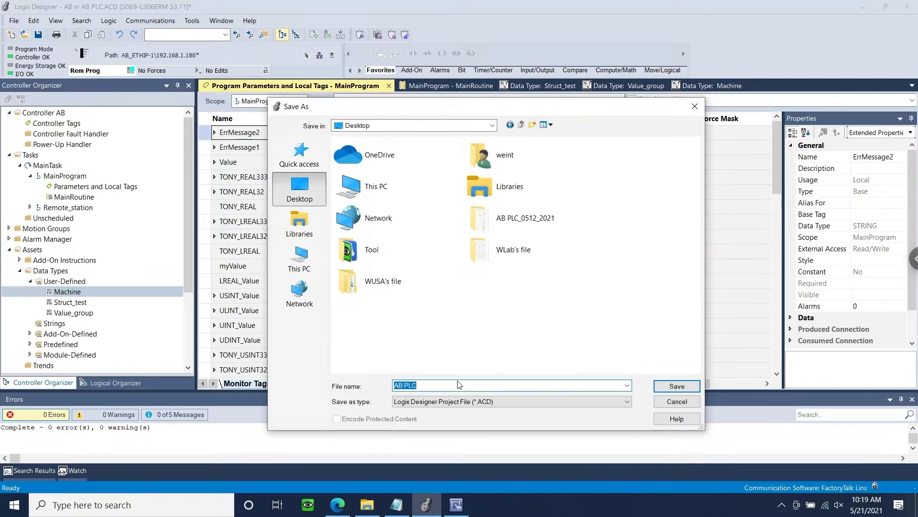
type("Tags")
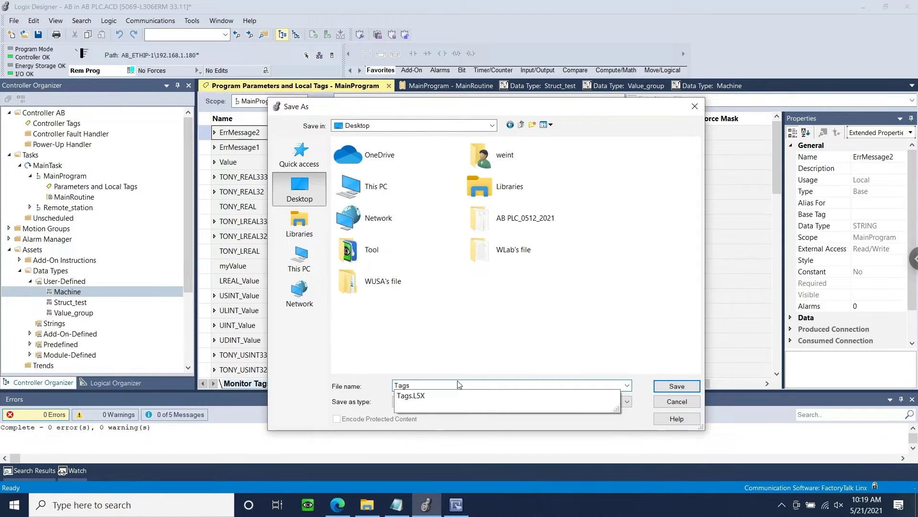
type("s")
left_click(452, 402)
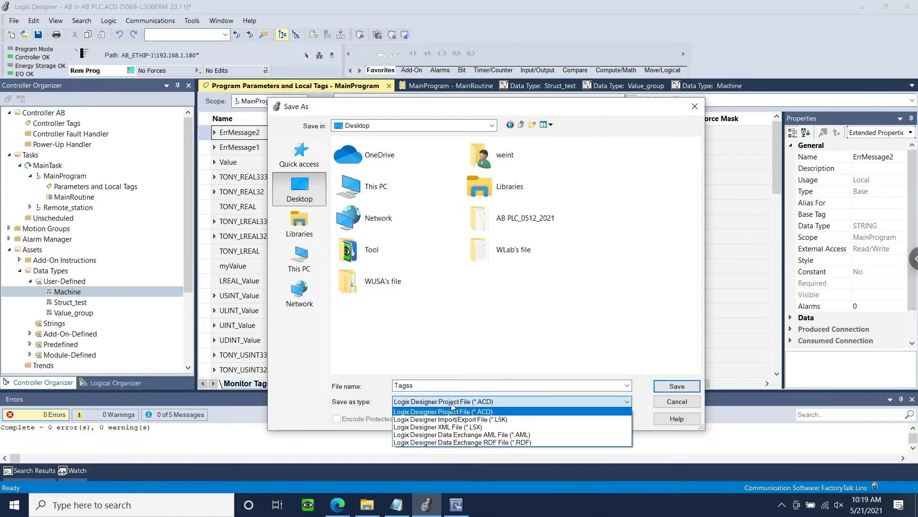
left_click(448, 427)
left_click(509, 282)
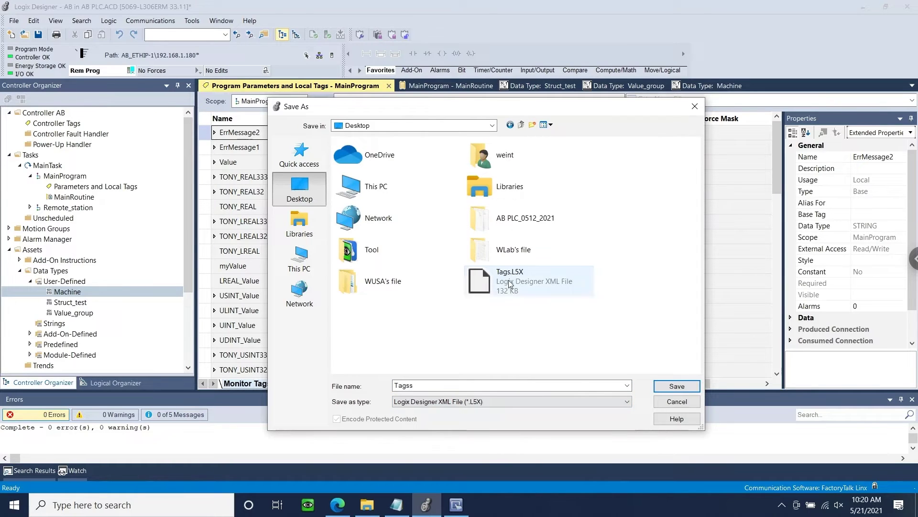
left_click(684, 390)
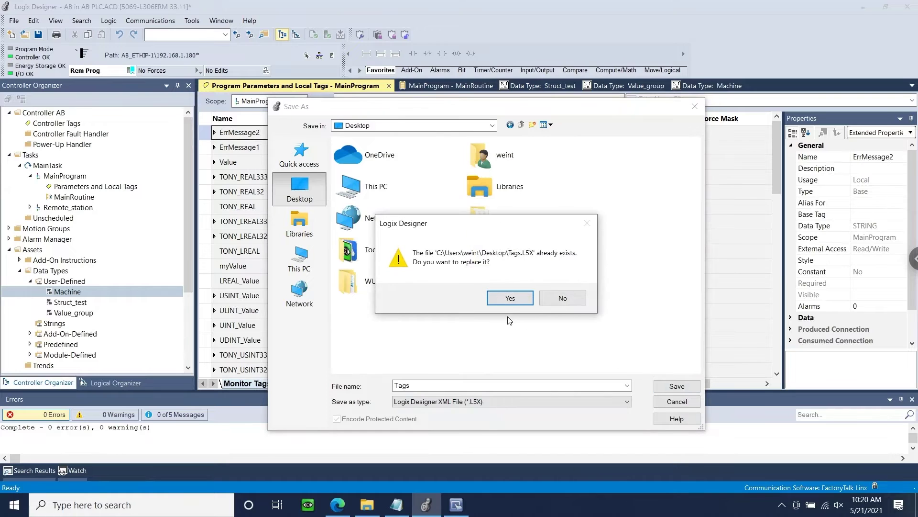
left_click(508, 307)
left_click(492, 309)
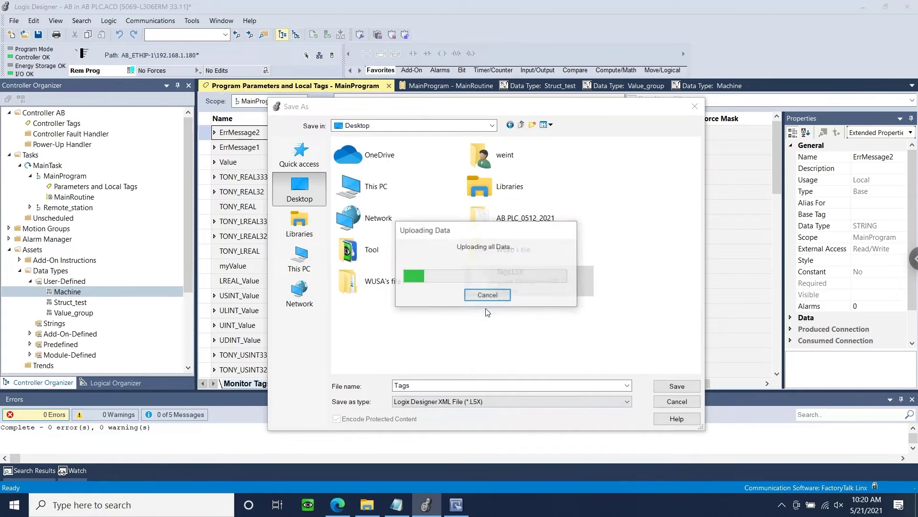
left_click(454, 507)
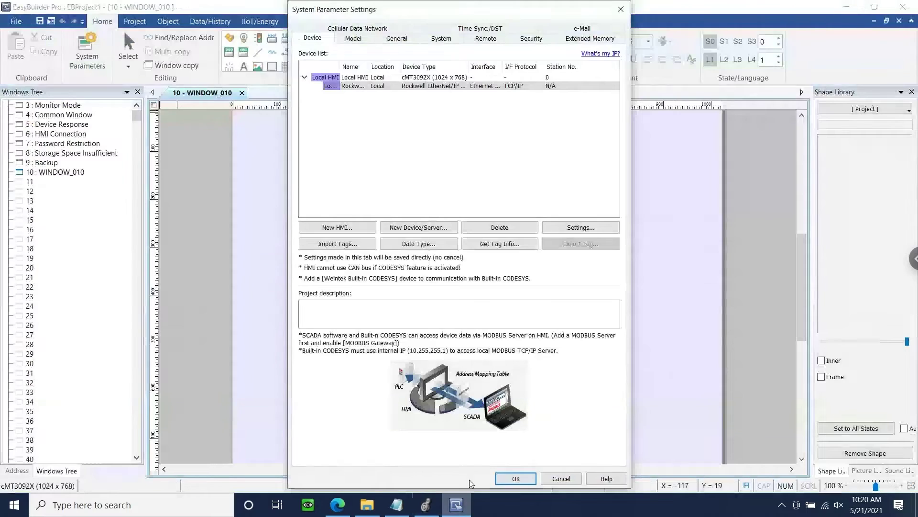
Step: Use the Rockwell device's hierarchical L5X importer to open Tags.L5X from the Desktop
left_click(397, 87)
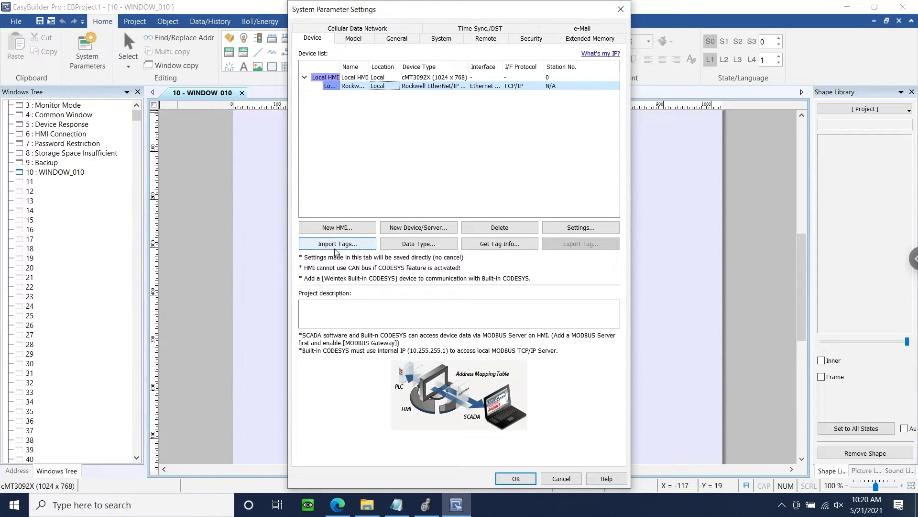
left_click(366, 247)
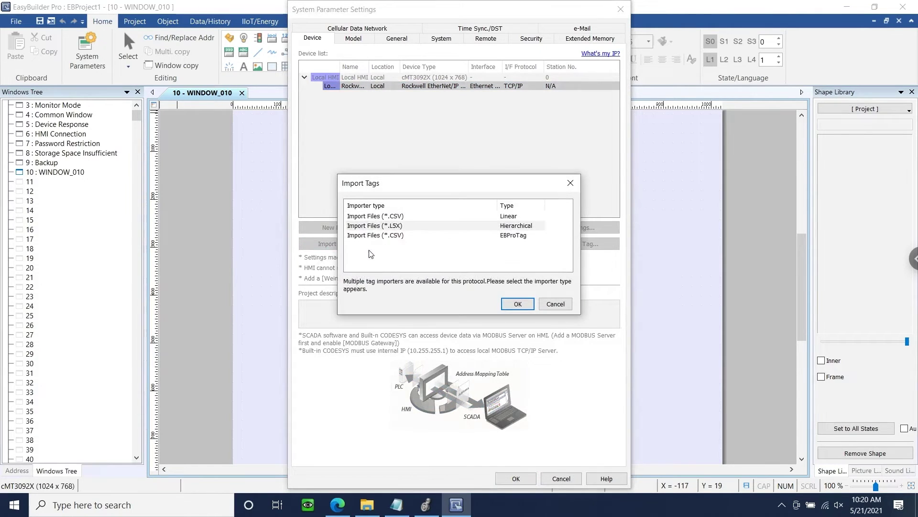
left_click(375, 228)
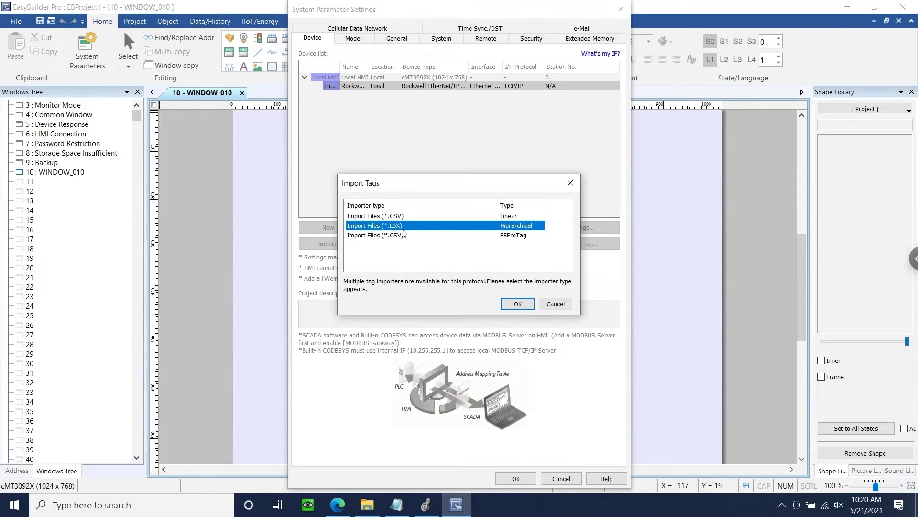
left_click(516, 304)
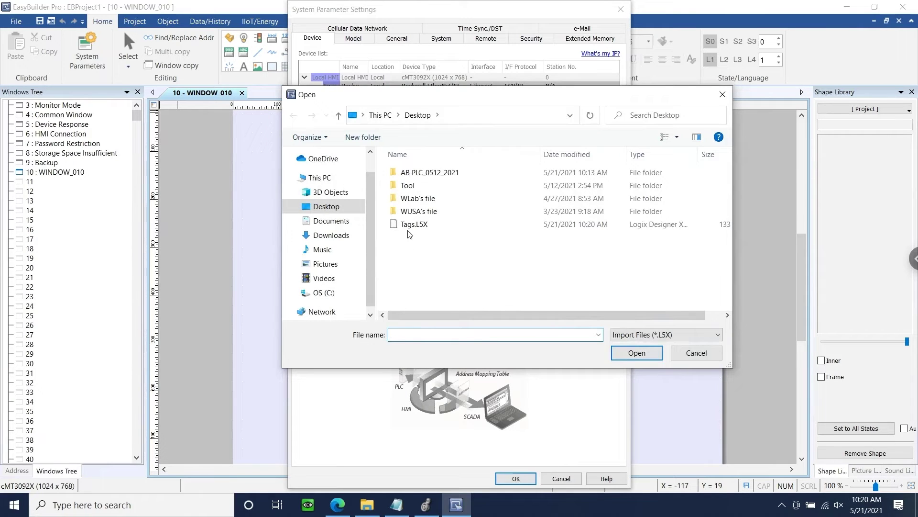
left_click(409, 233)
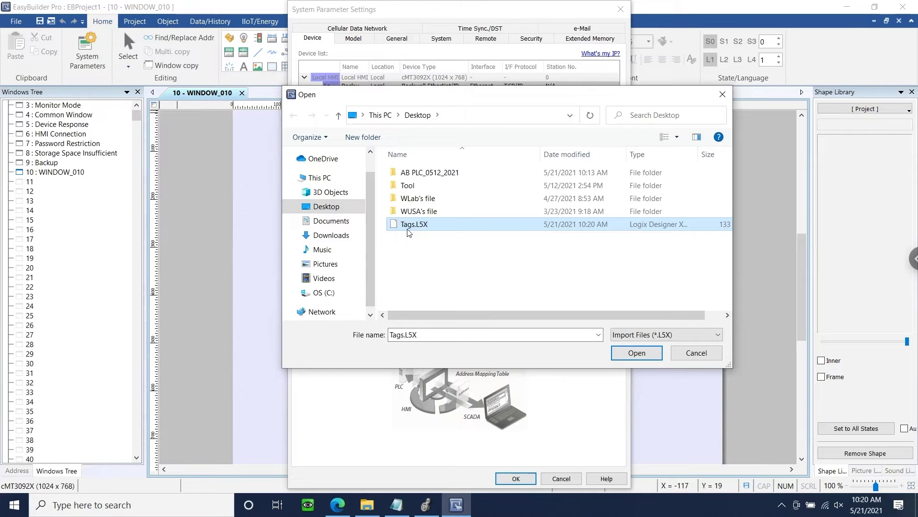
left_click(621, 353)
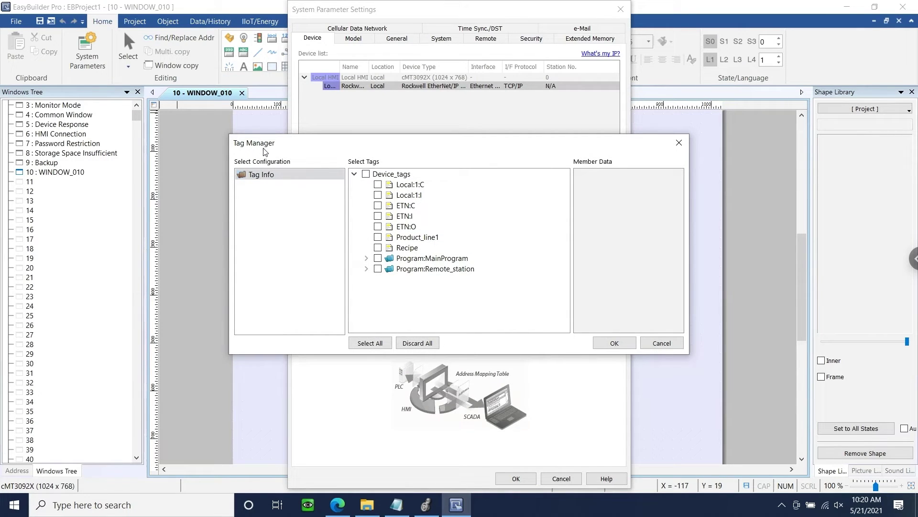
Step: Import all Device_tags tags, including Program:MainProgram, and close System Parameter Settings
left_click(366, 174)
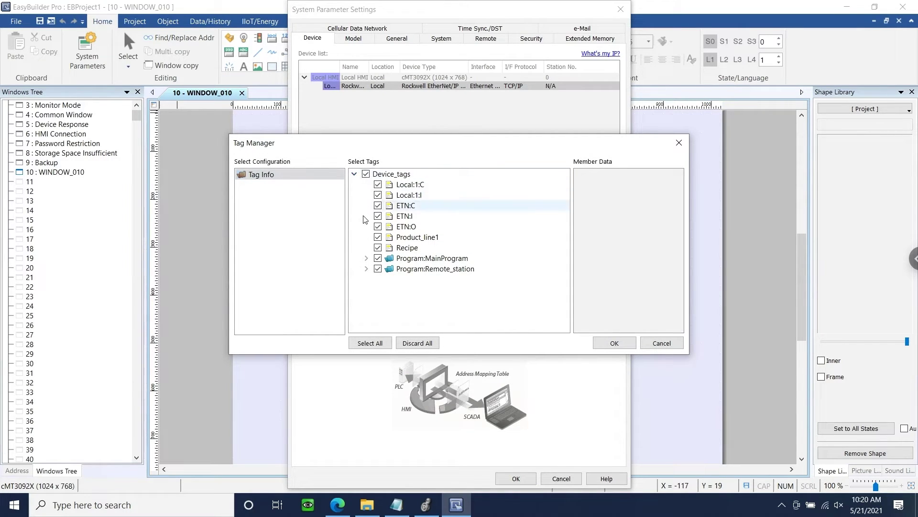
left_click(366, 173)
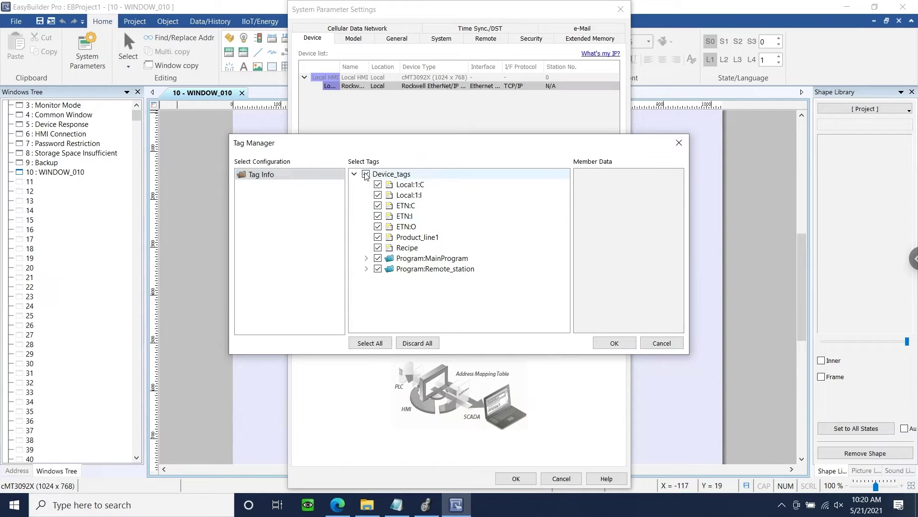
left_click(366, 258)
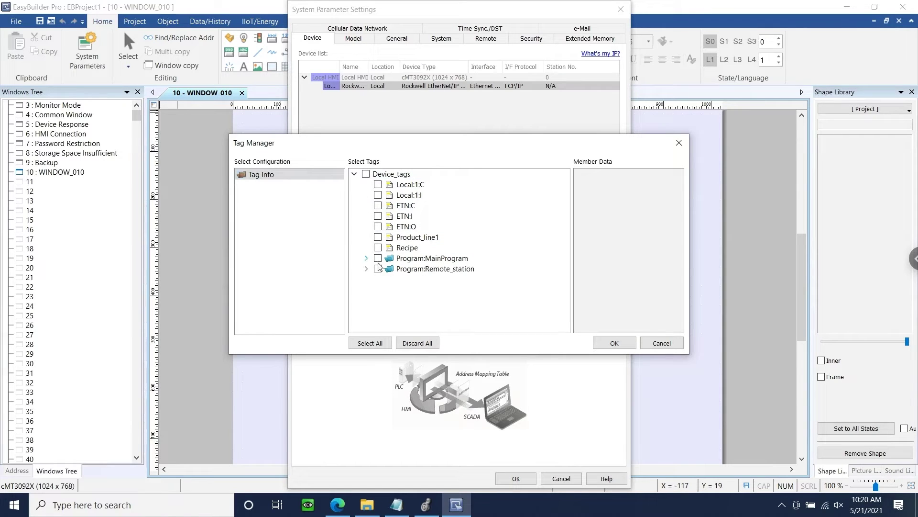
left_click(370, 343)
left_click(623, 344)
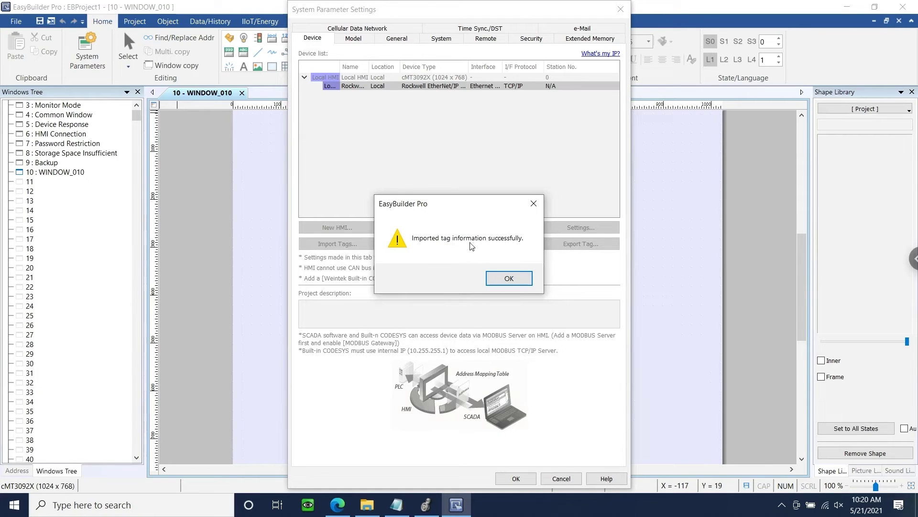
left_click(498, 280)
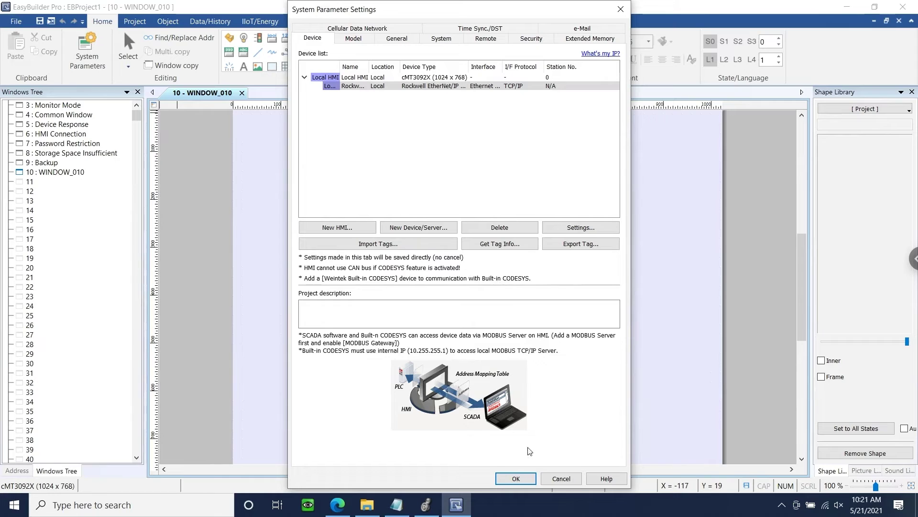
left_click(521, 477)
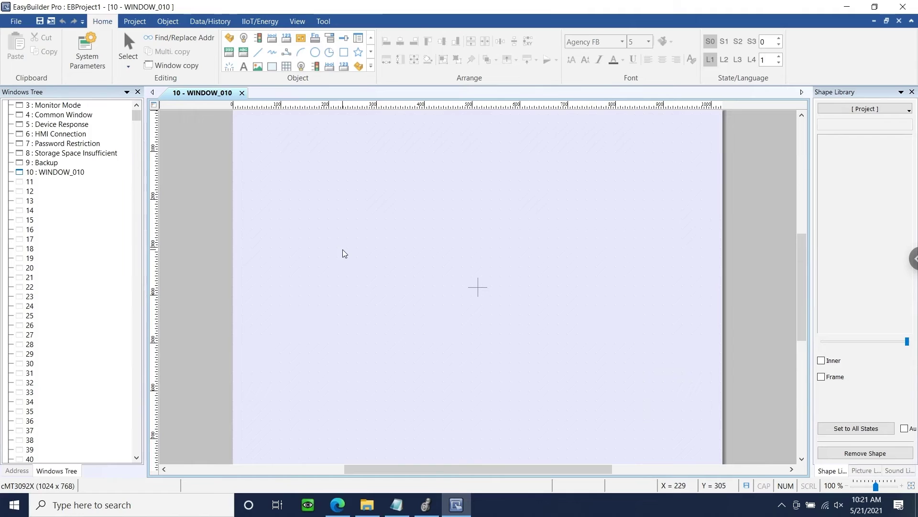
Step: Place toggle switch TS_0 on WINDOW_010, bound to CompactLogix tag Program:MainProgram.Run
left_click(175, 25)
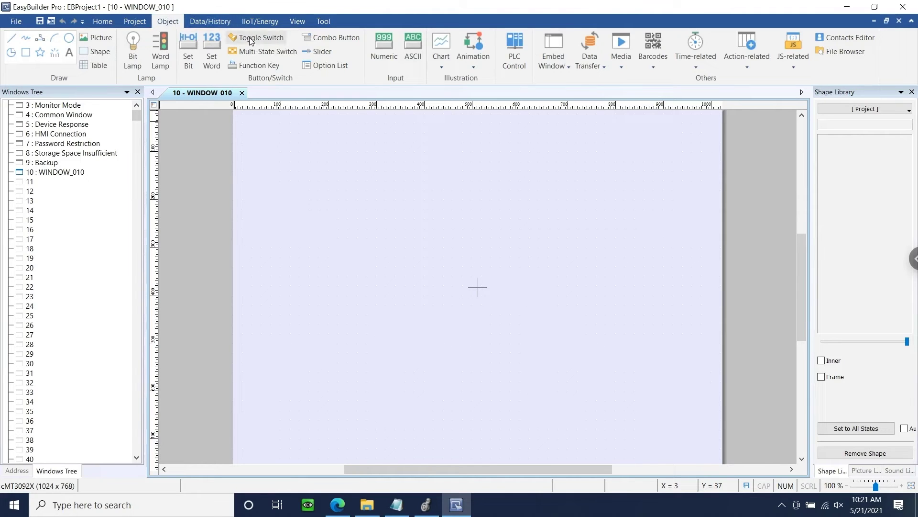
left_click(270, 42)
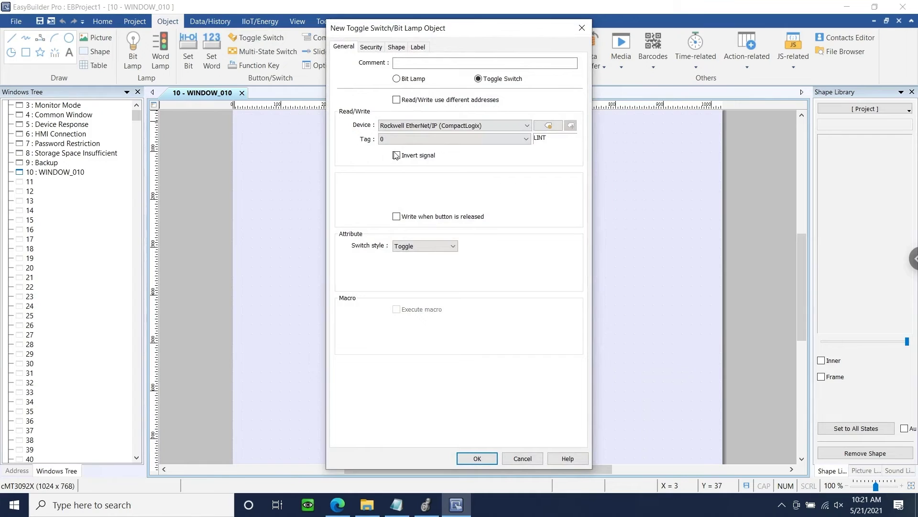
left_click(407, 126)
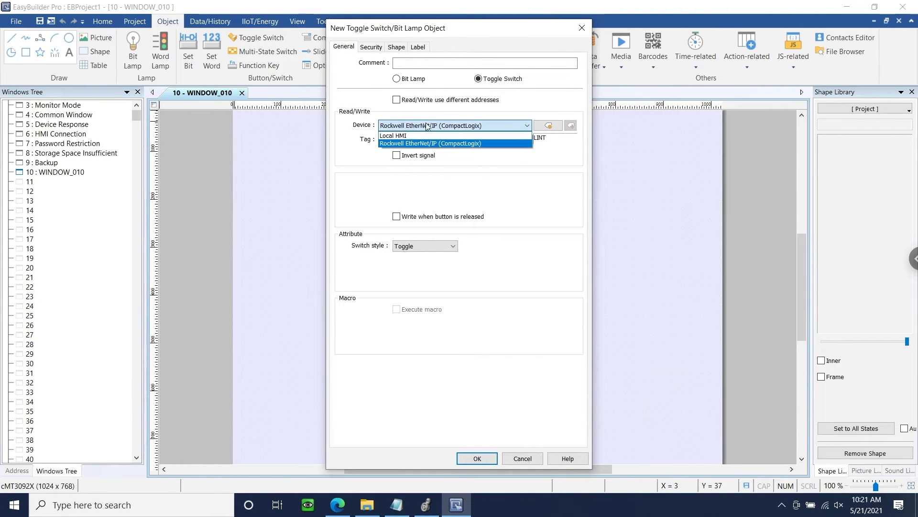
left_click(448, 144)
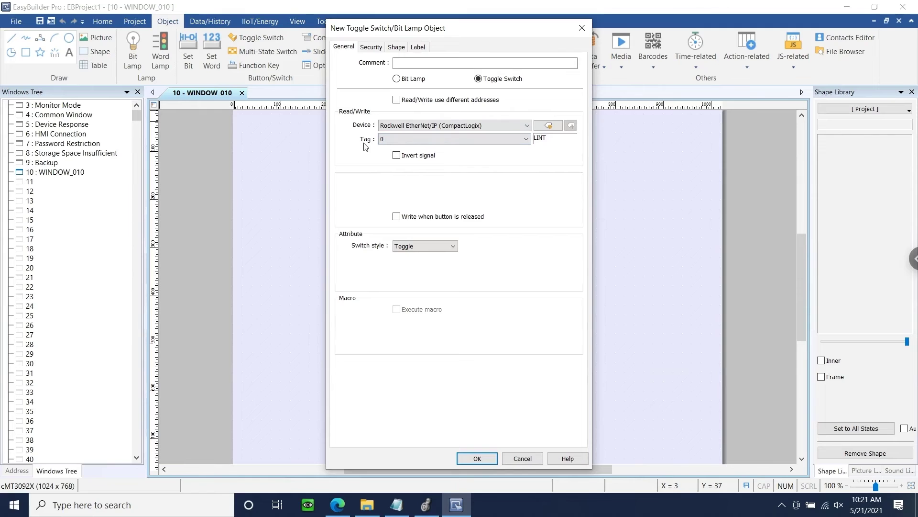
left_click(431, 139)
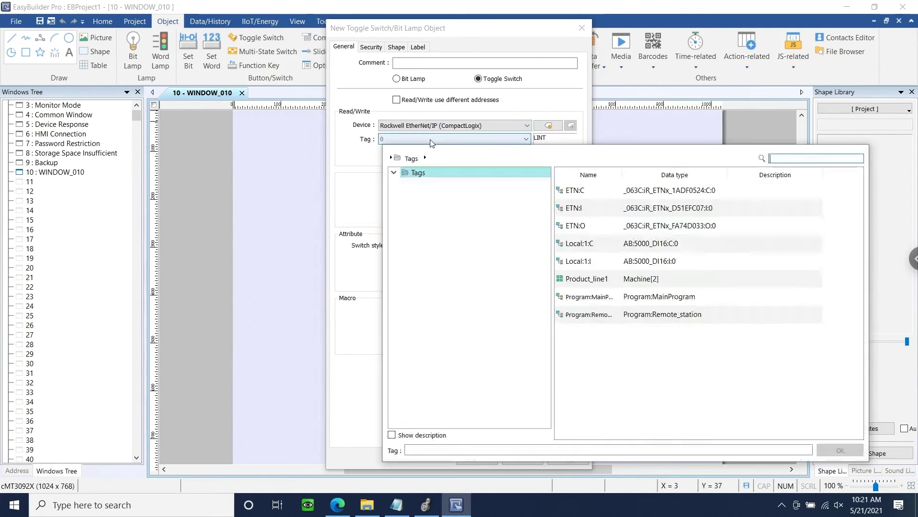
left_click(433, 246)
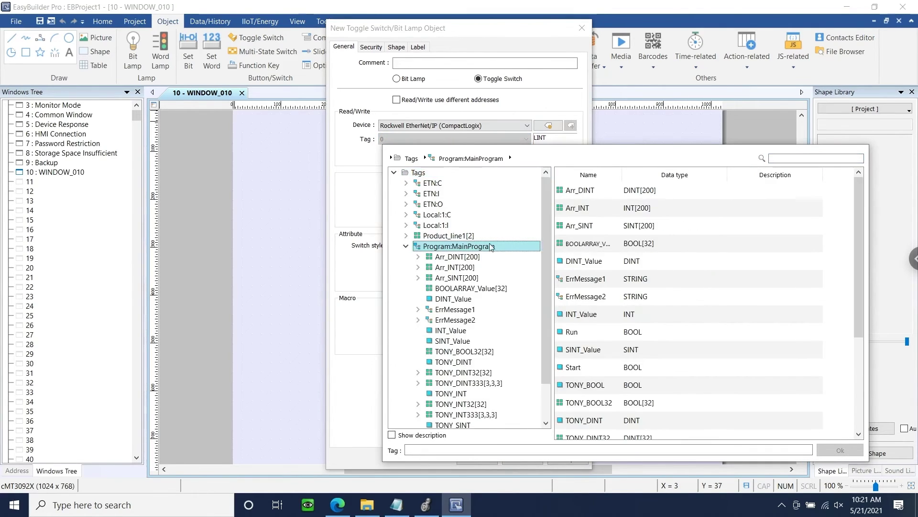
double_click(588, 336)
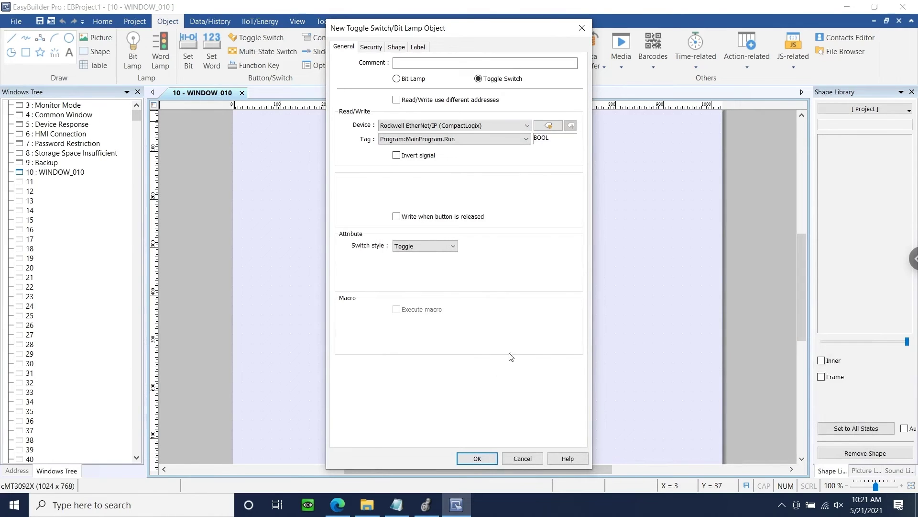
left_click(462, 458)
left_click(350, 176)
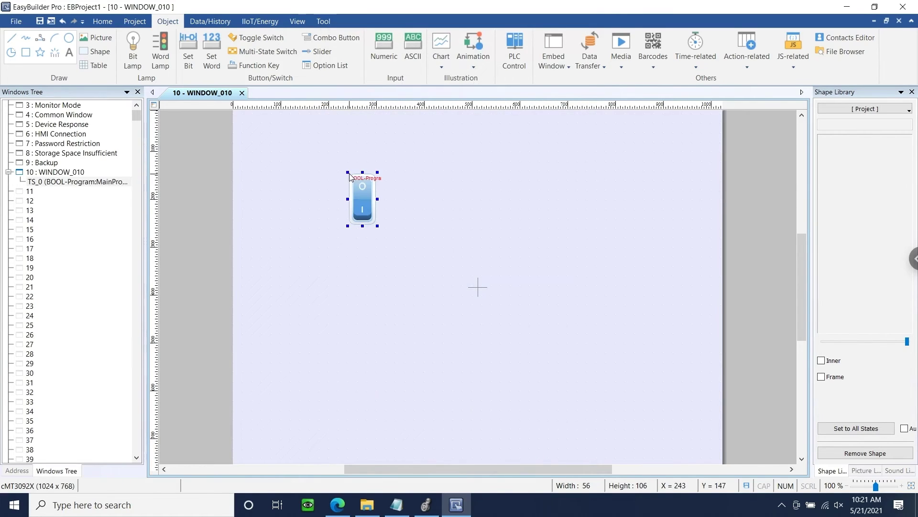
Step: Launch Online Simulation, saving the project as Demo
left_click(135, 22)
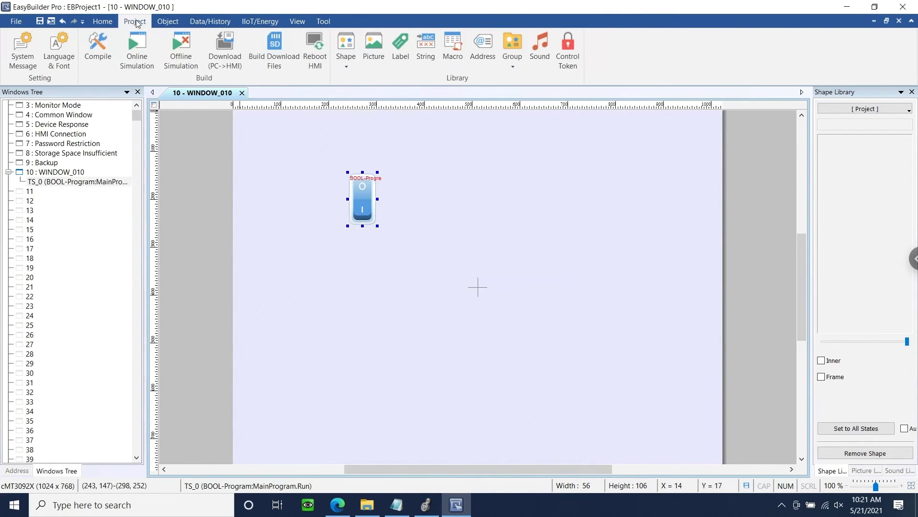
left_click(148, 44)
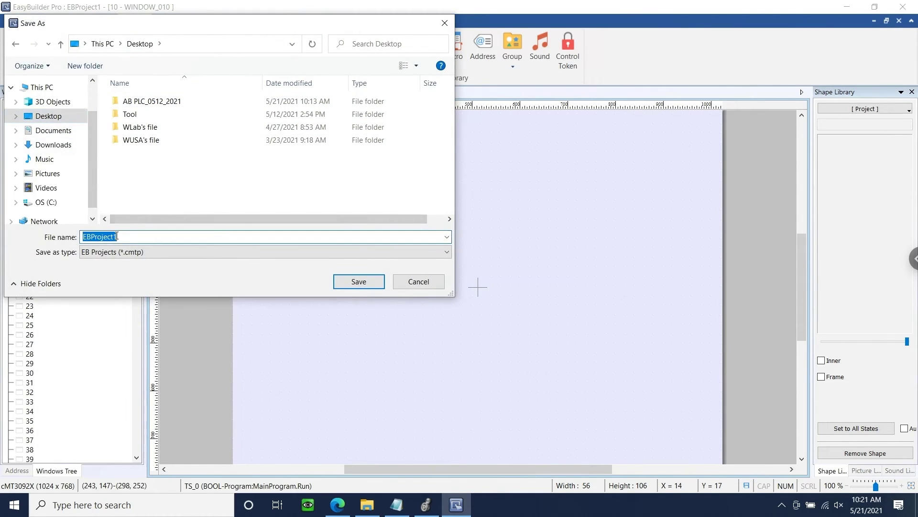
type("Demo")
left_click(361, 282)
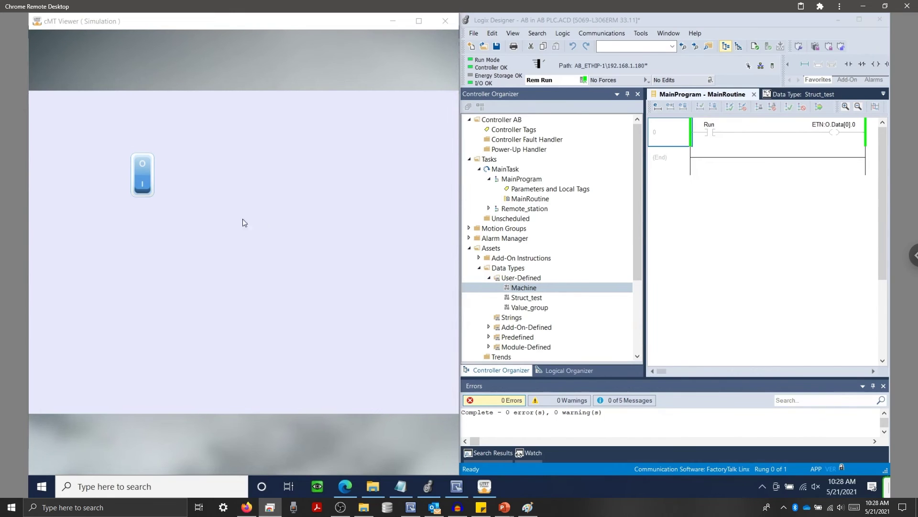
Step: Toggle the simulated switch on and off several times while the Run rung responds
left_click(148, 188)
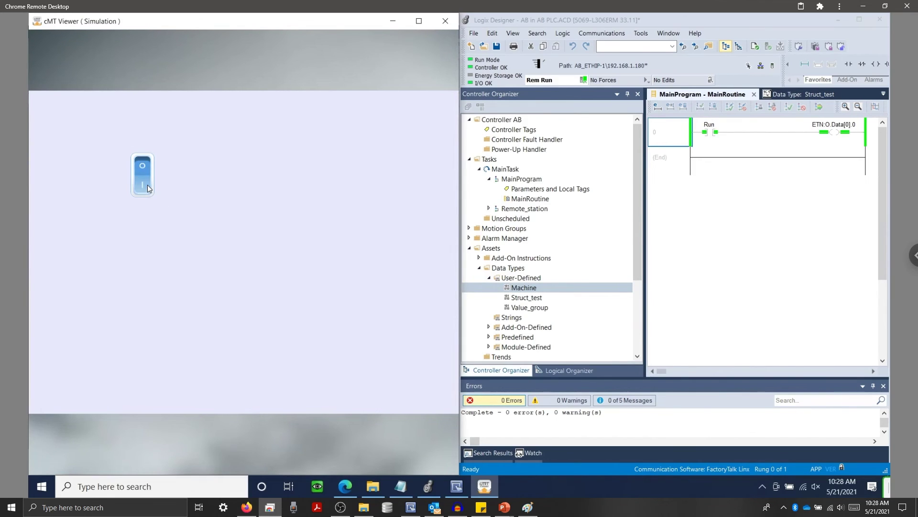
left_click(148, 188)
left_click(147, 187)
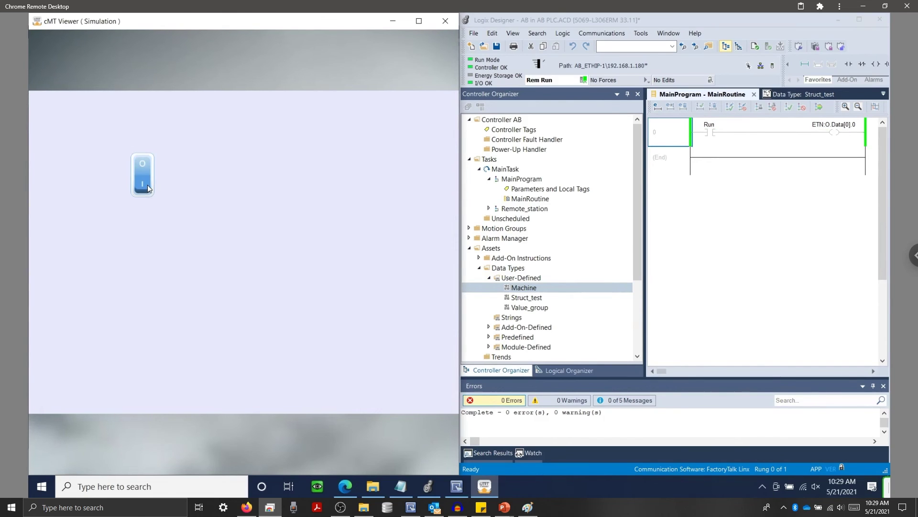
left_click(147, 186)
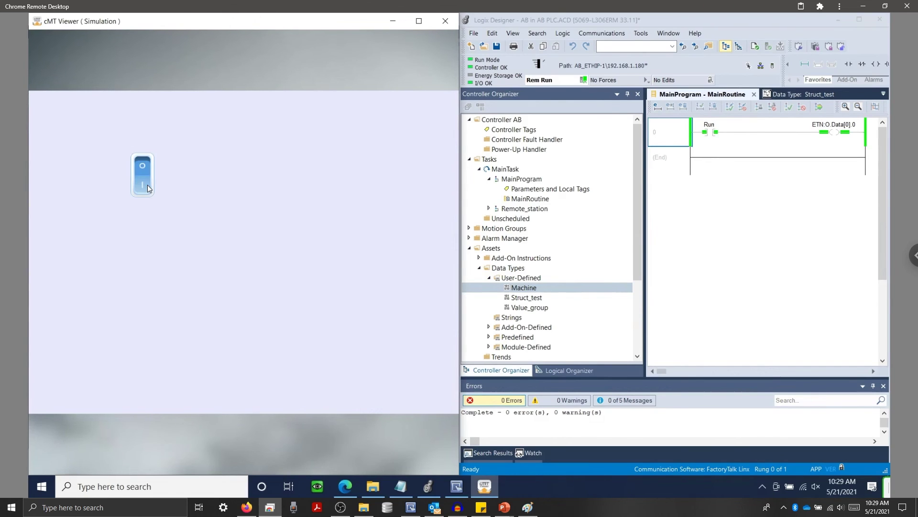
left_click(148, 187)
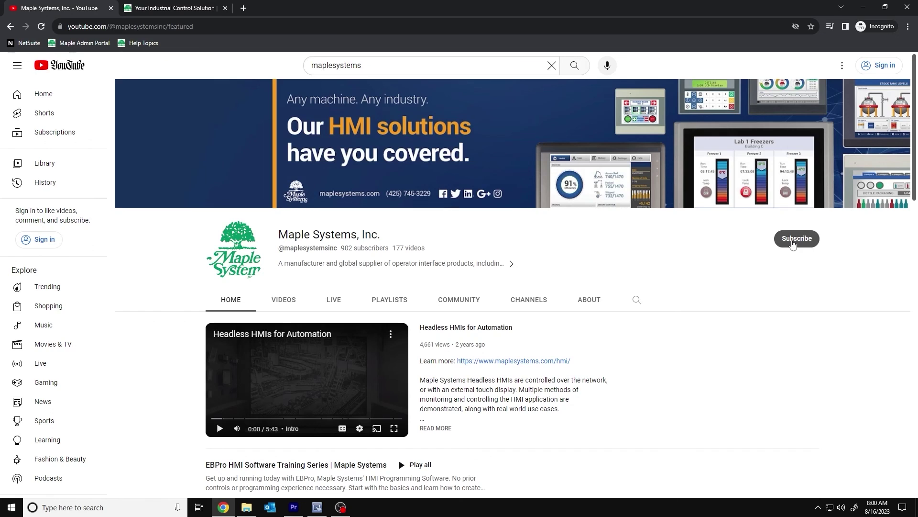
Step: Switch to the maplesystems.com tab and scroll to the HMI Series and Industrial PCs cards
left_click(192, 8)
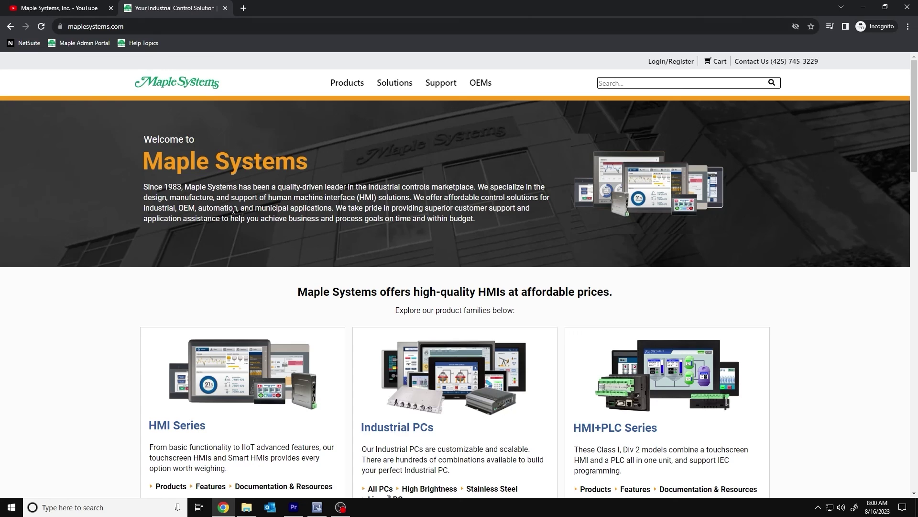
scroll(225, 298, "down", 5)
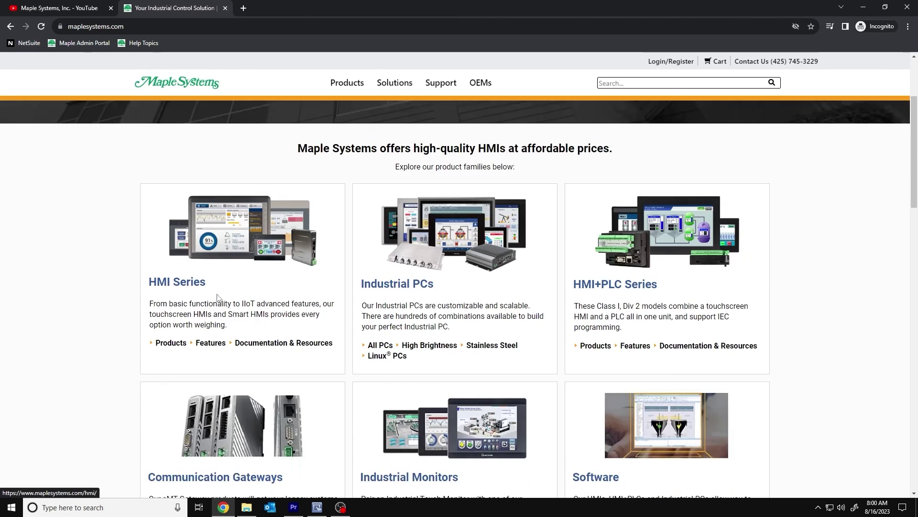